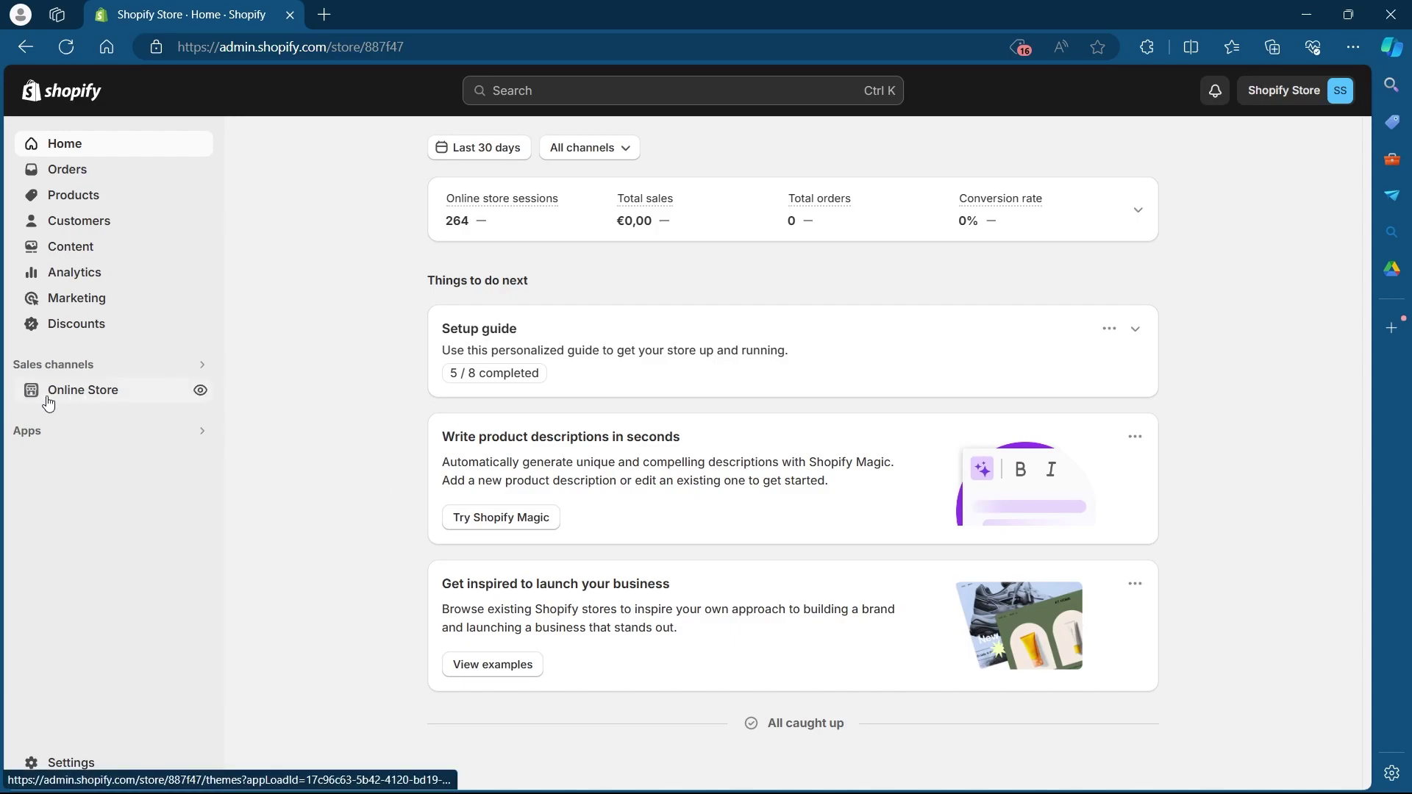
Go to the online store's themes and customize the live Sense theme
left_click(109, 394)
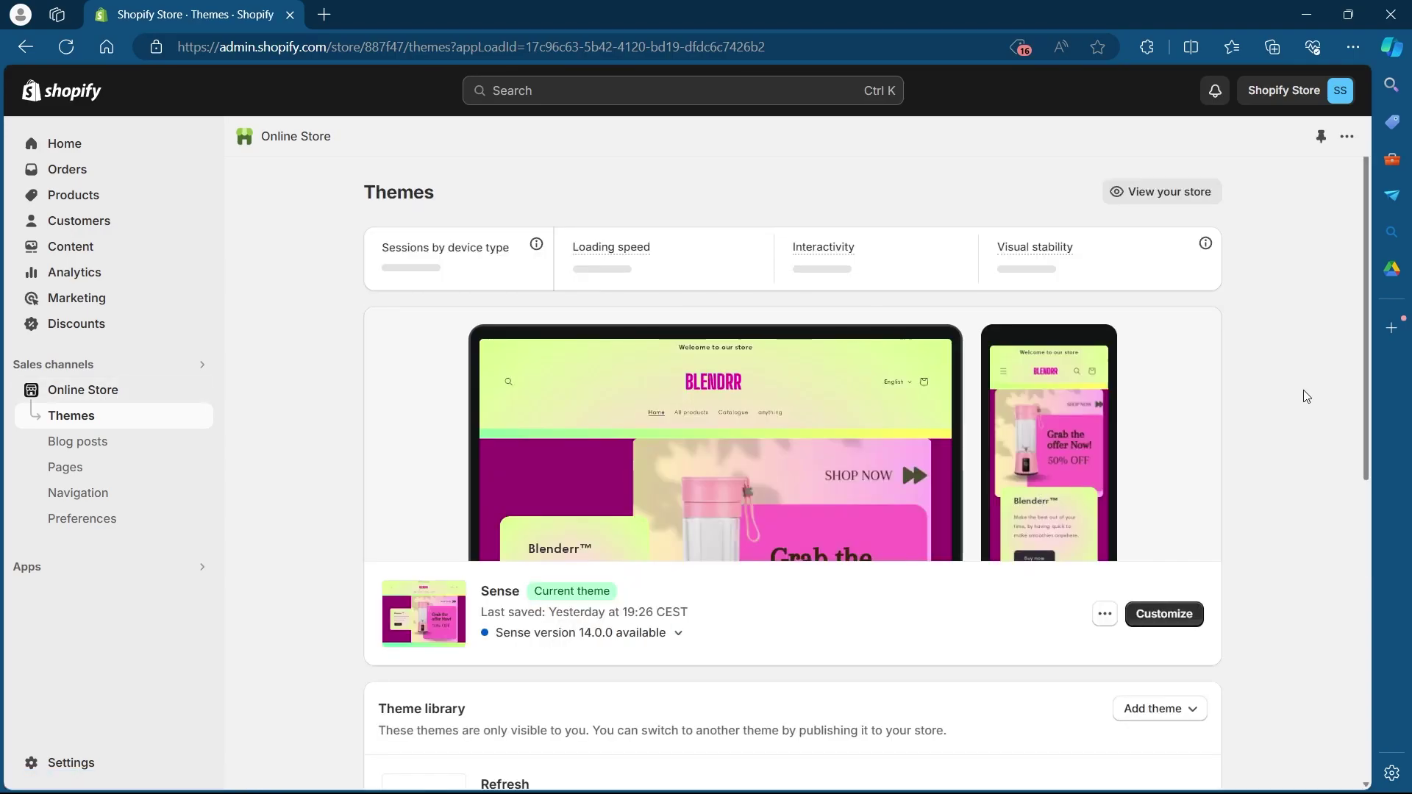
scroll(1310, 474, "down", 3)
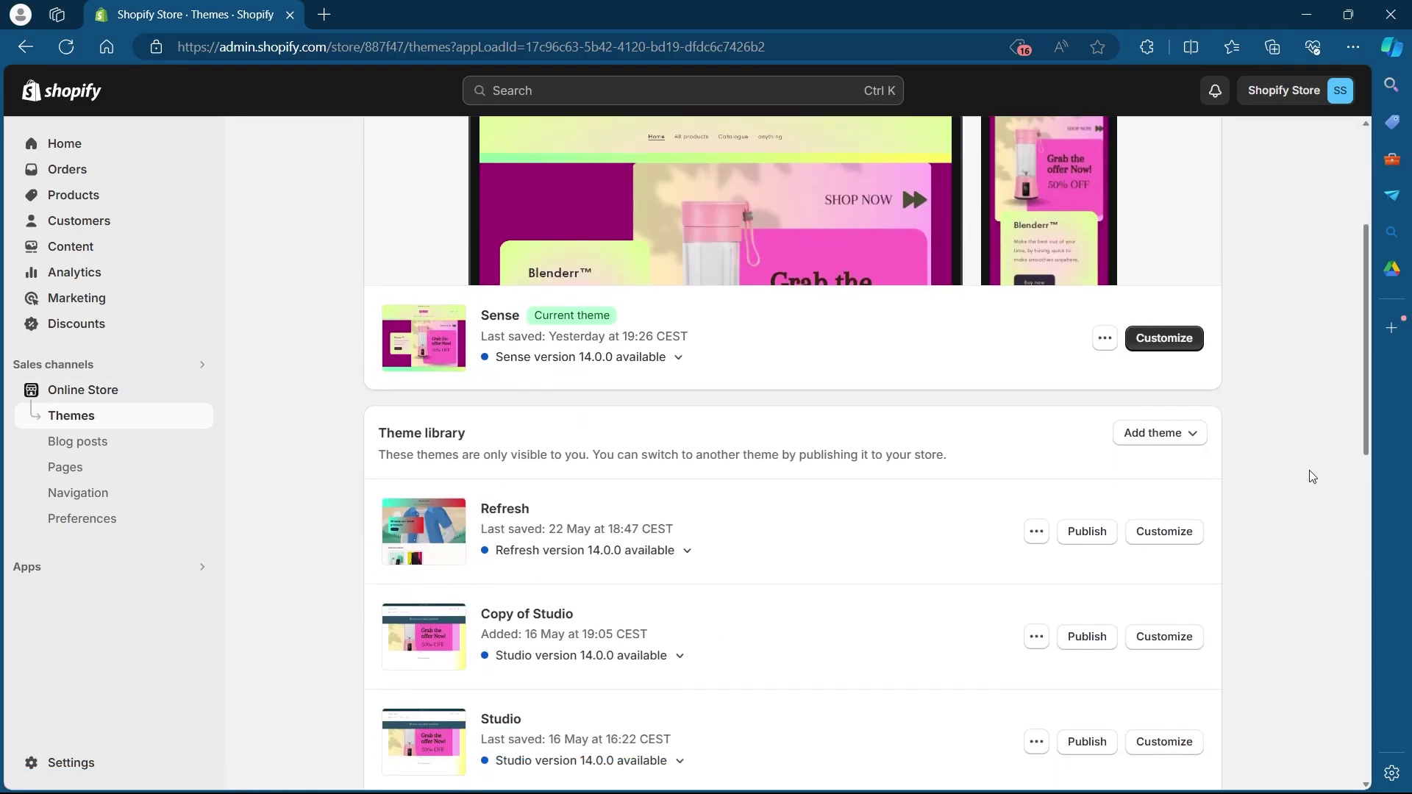
left_click(1163, 338)
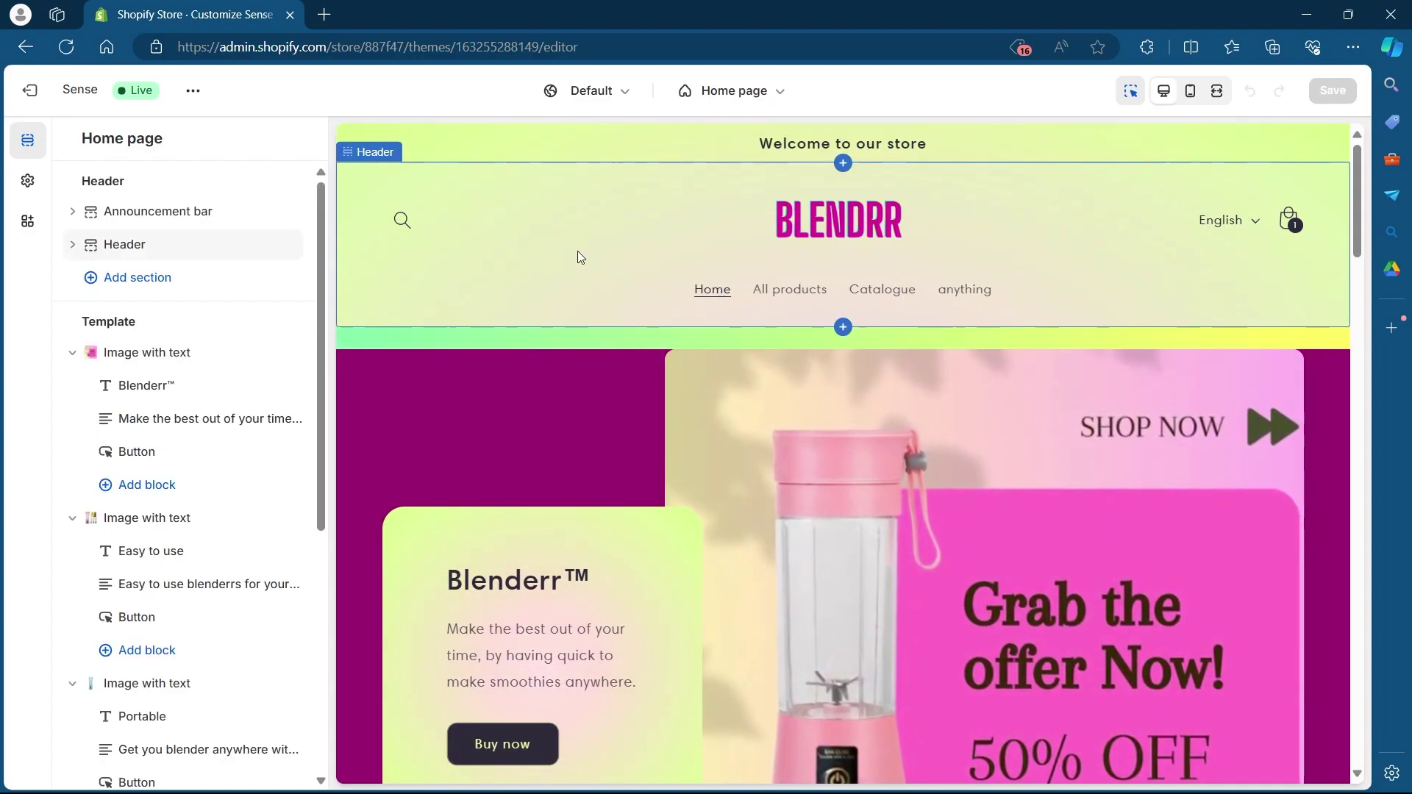
Select the Header section and show its Color settings (Scheme 2, menu Scheme 1)
left_click(591, 199)
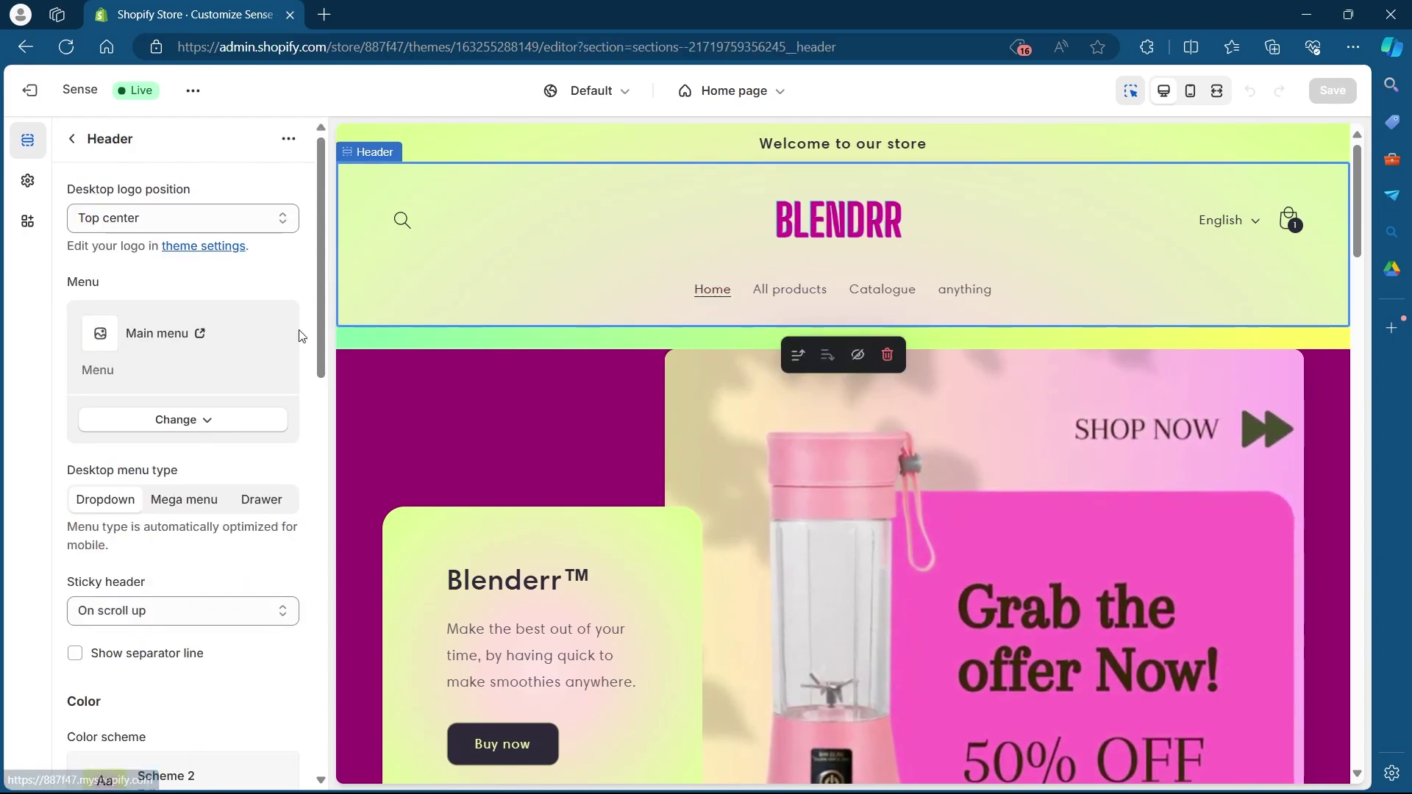
scroll(199, 386, "down", 5)
scroll(199, 442, "down", 5)
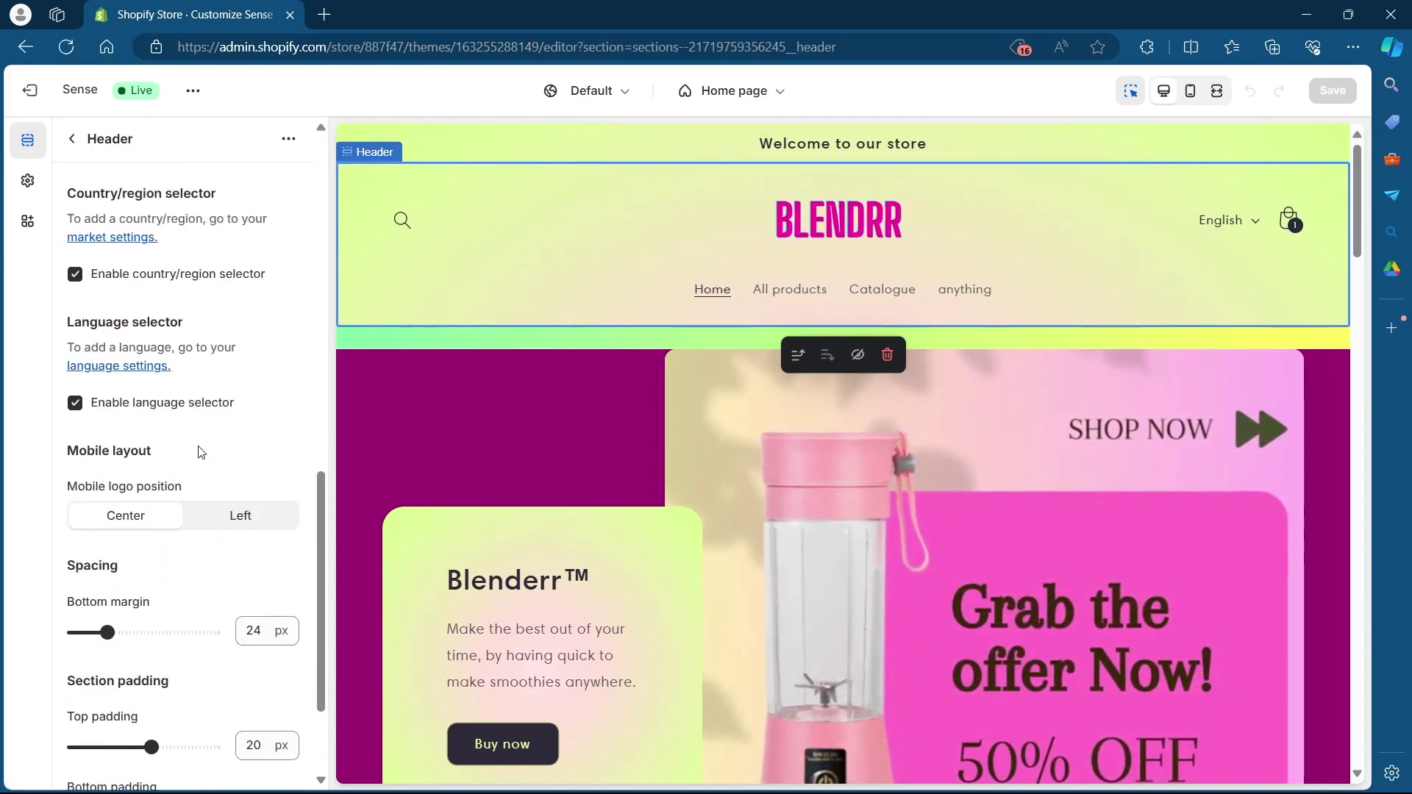
scroll(200, 442, "up", 10)
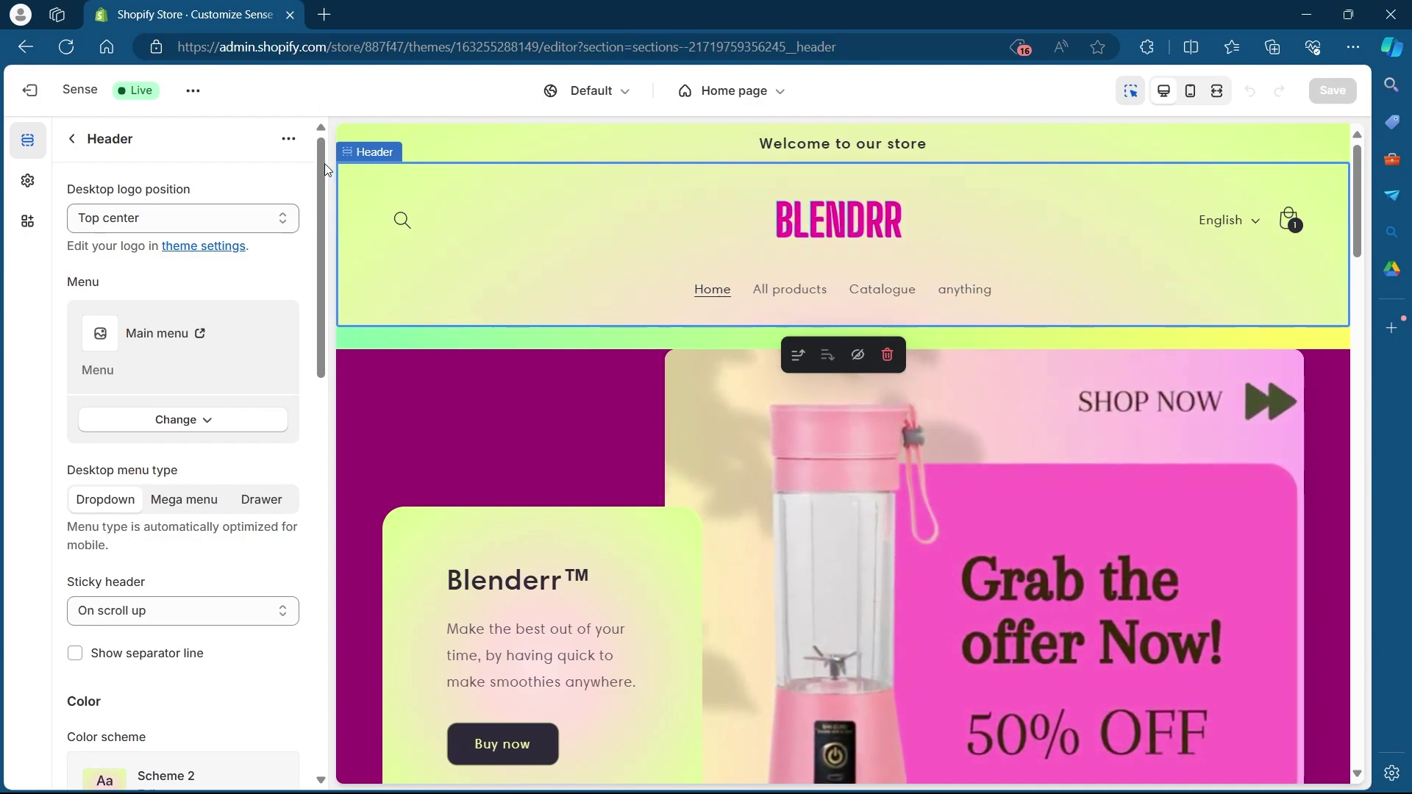
left_click_drag(321, 164, 319, 353)
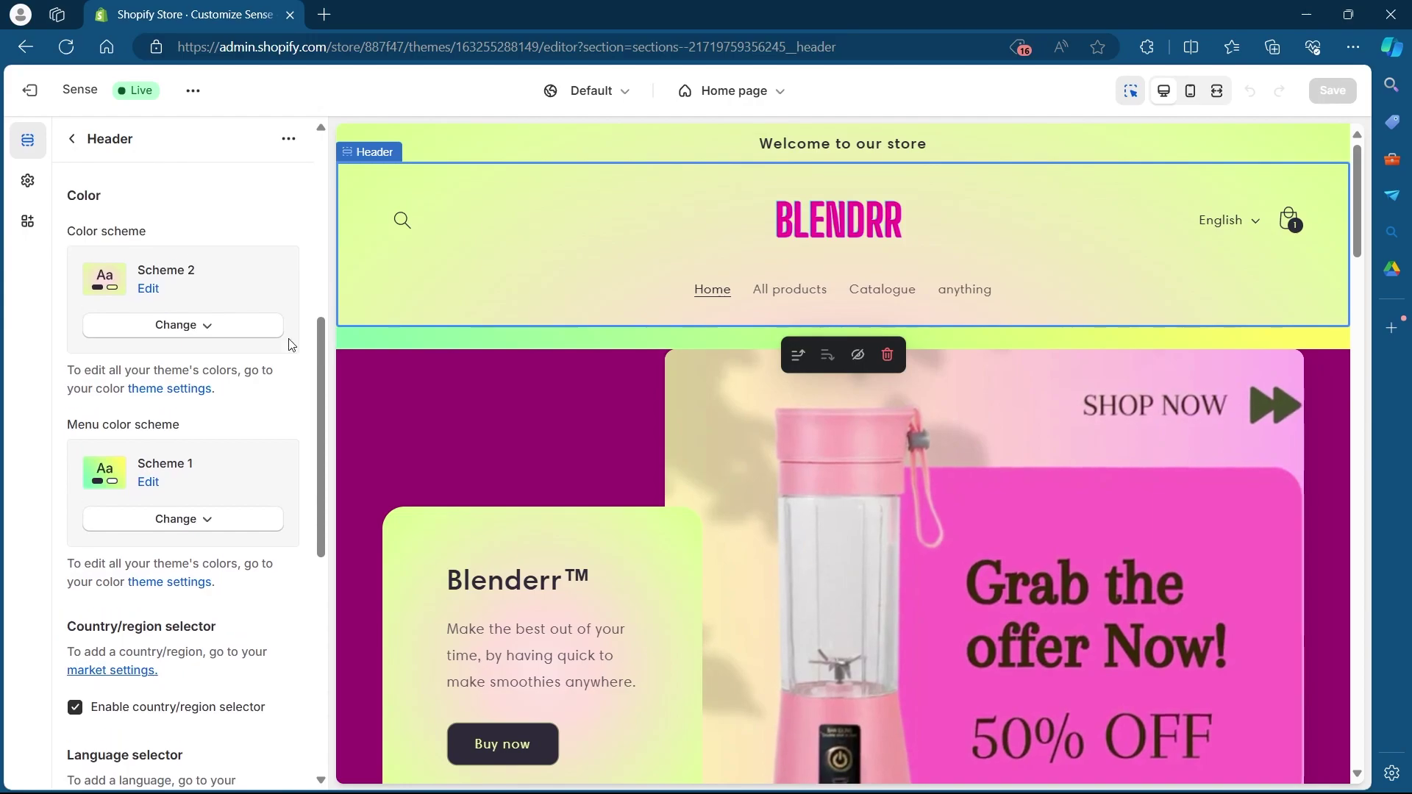
left_click_drag(66, 196, 136, 200)
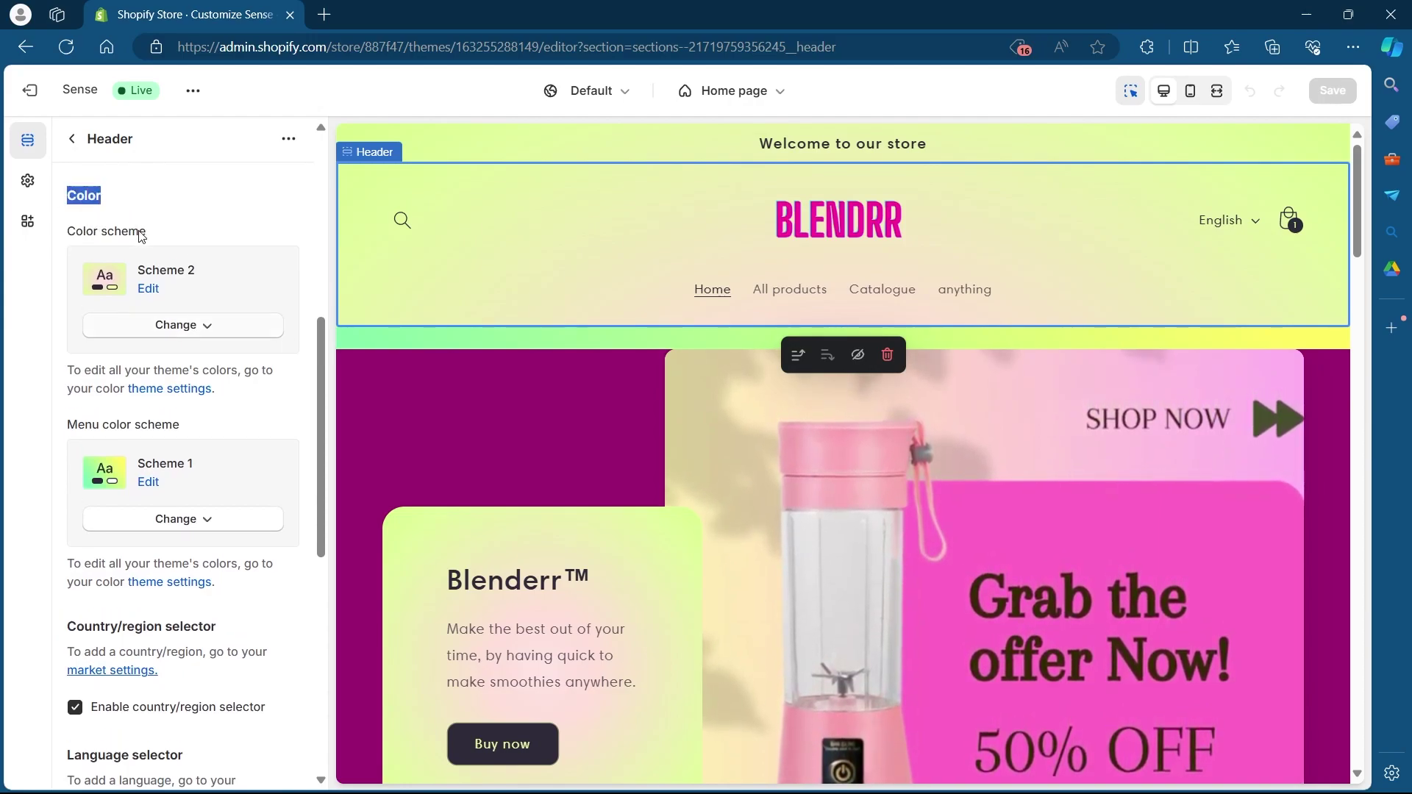
Change the Scheme 2 background colour to light pink #EEA7FF
left_click(148, 287)
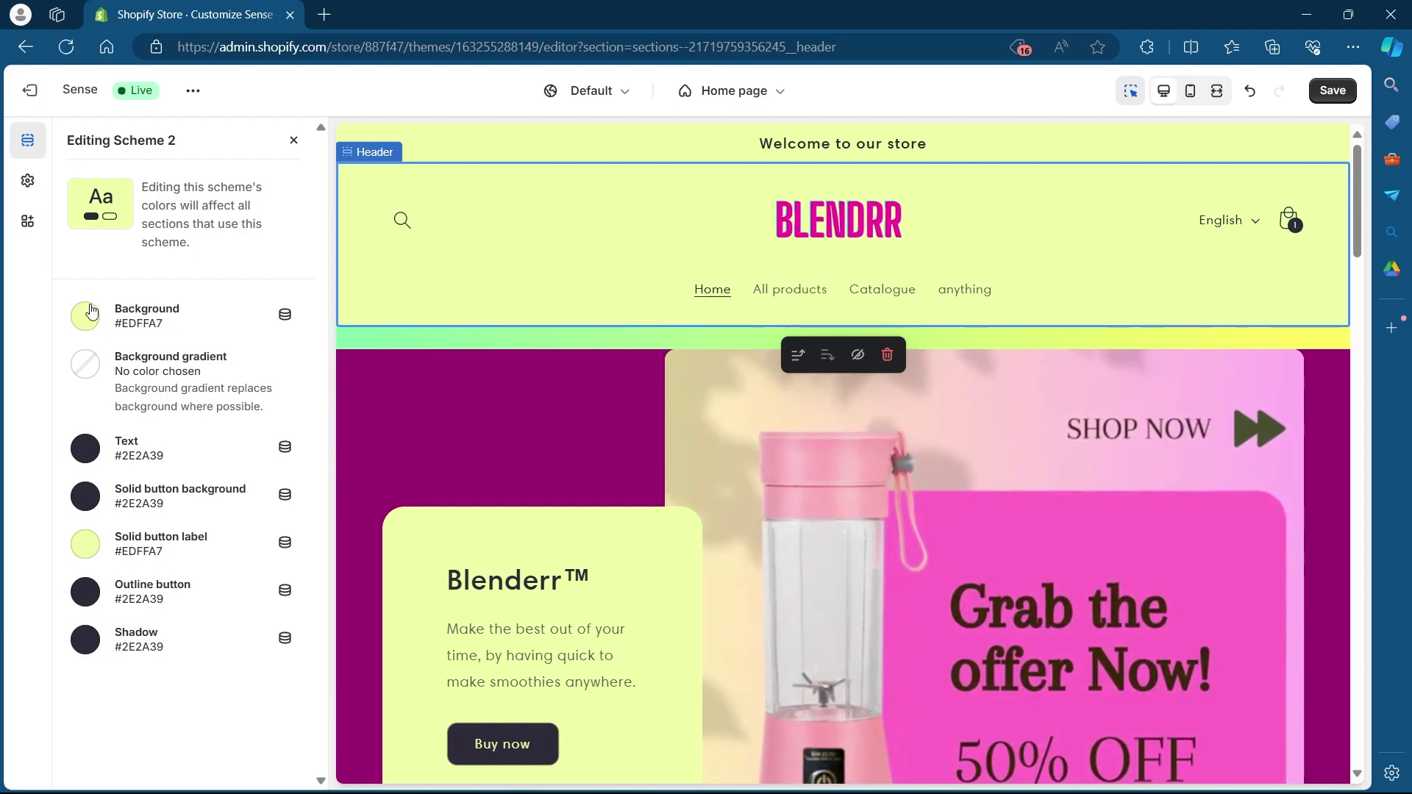
left_click(85, 316)
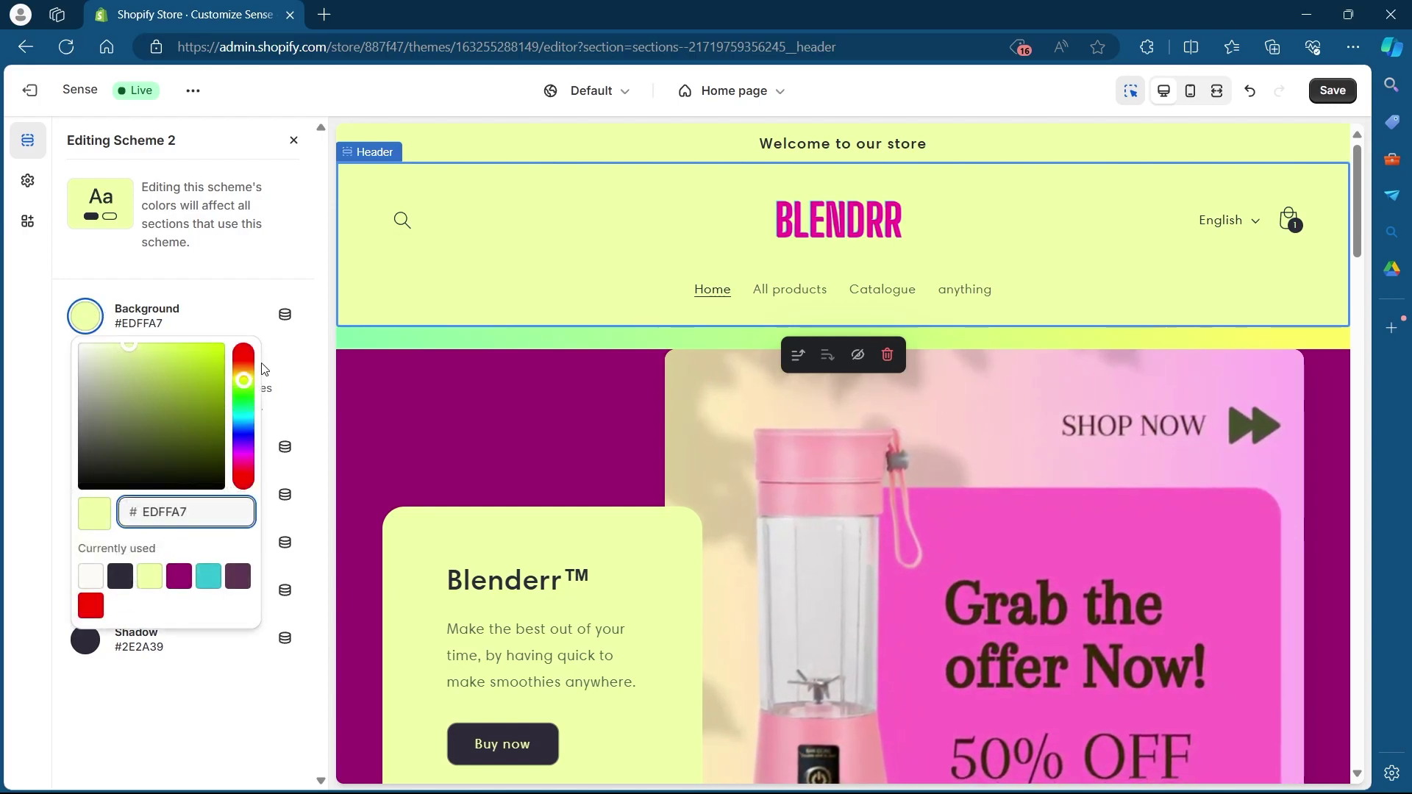
left_click_drag(244, 382, 245, 455)
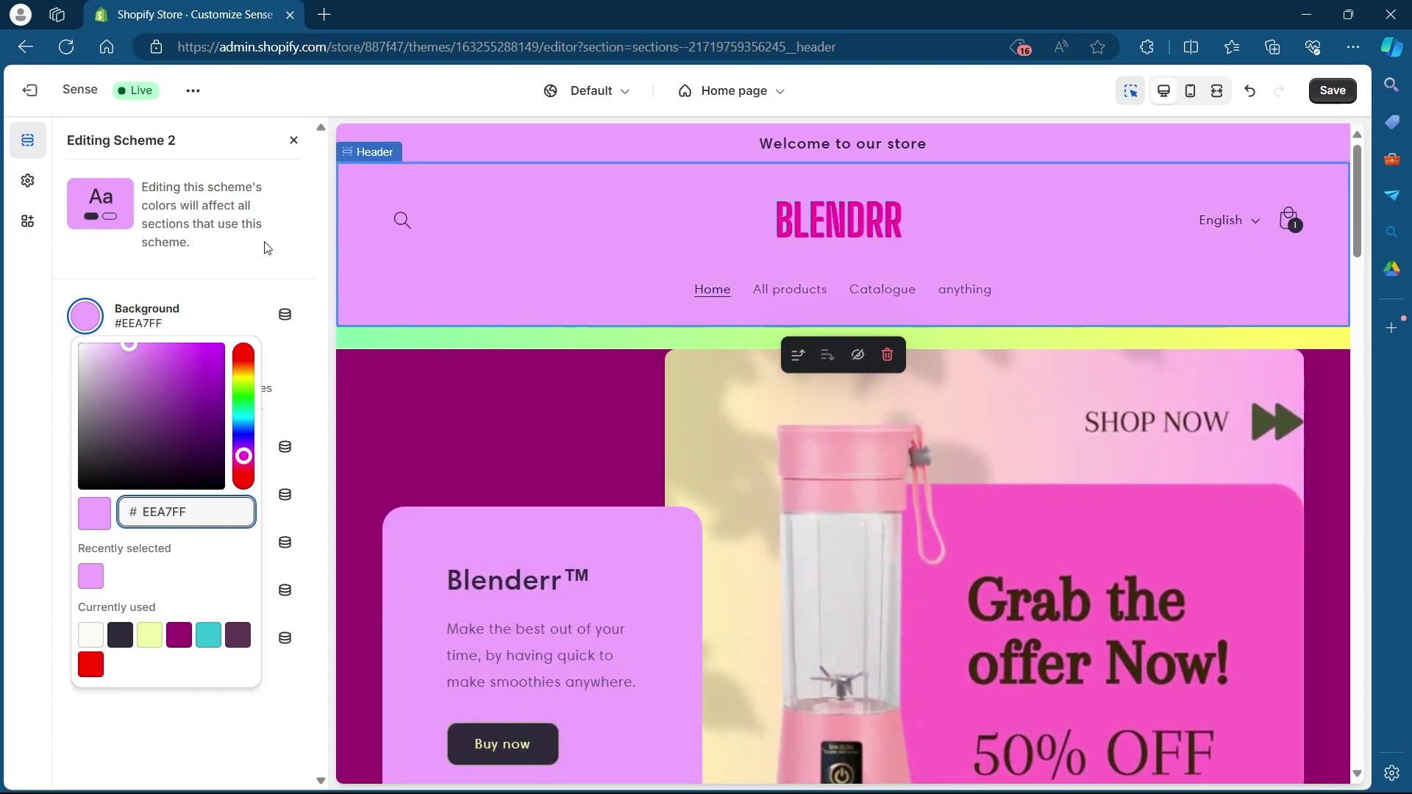
left_click(268, 281)
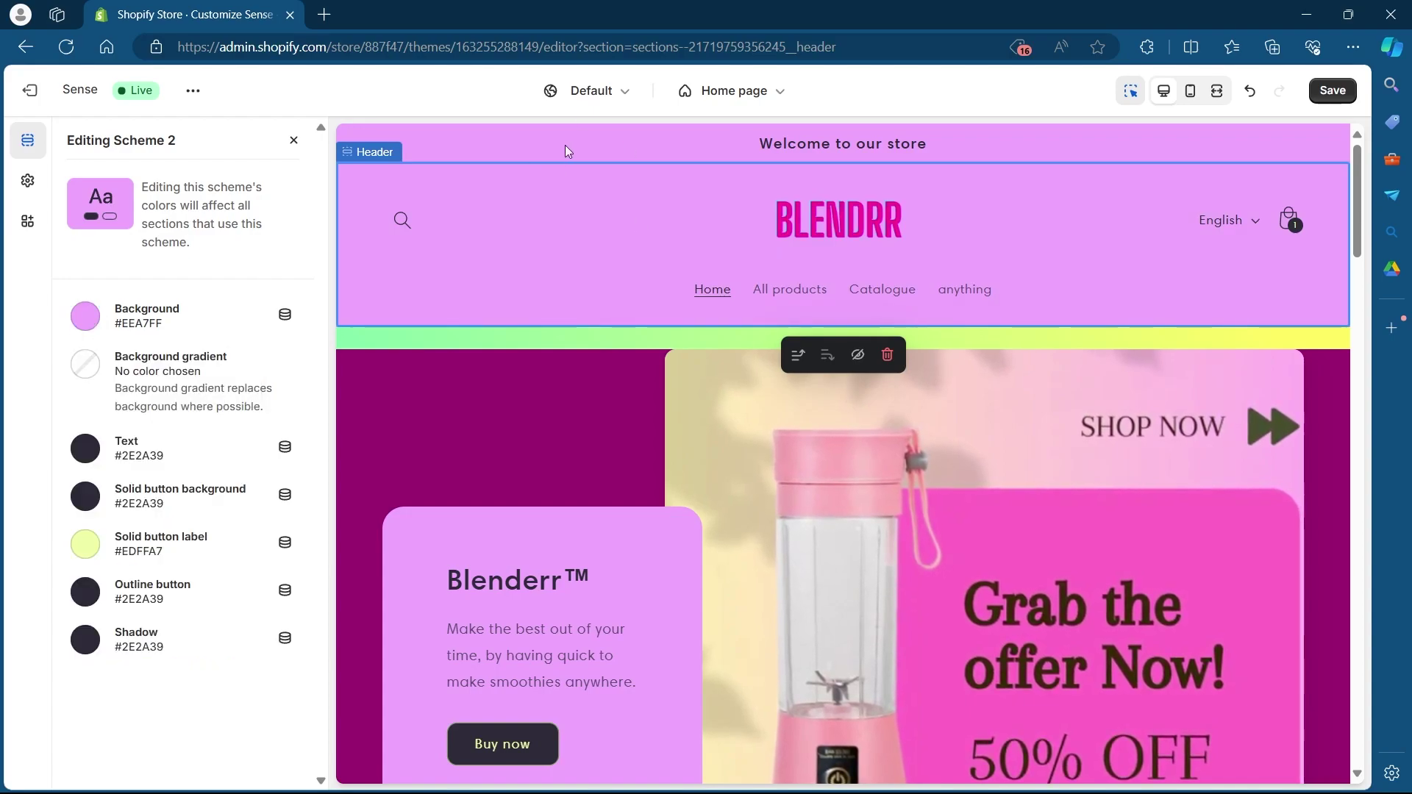
scroll(531, 225, "down", 3)
scroll(687, 303, "down", 2)
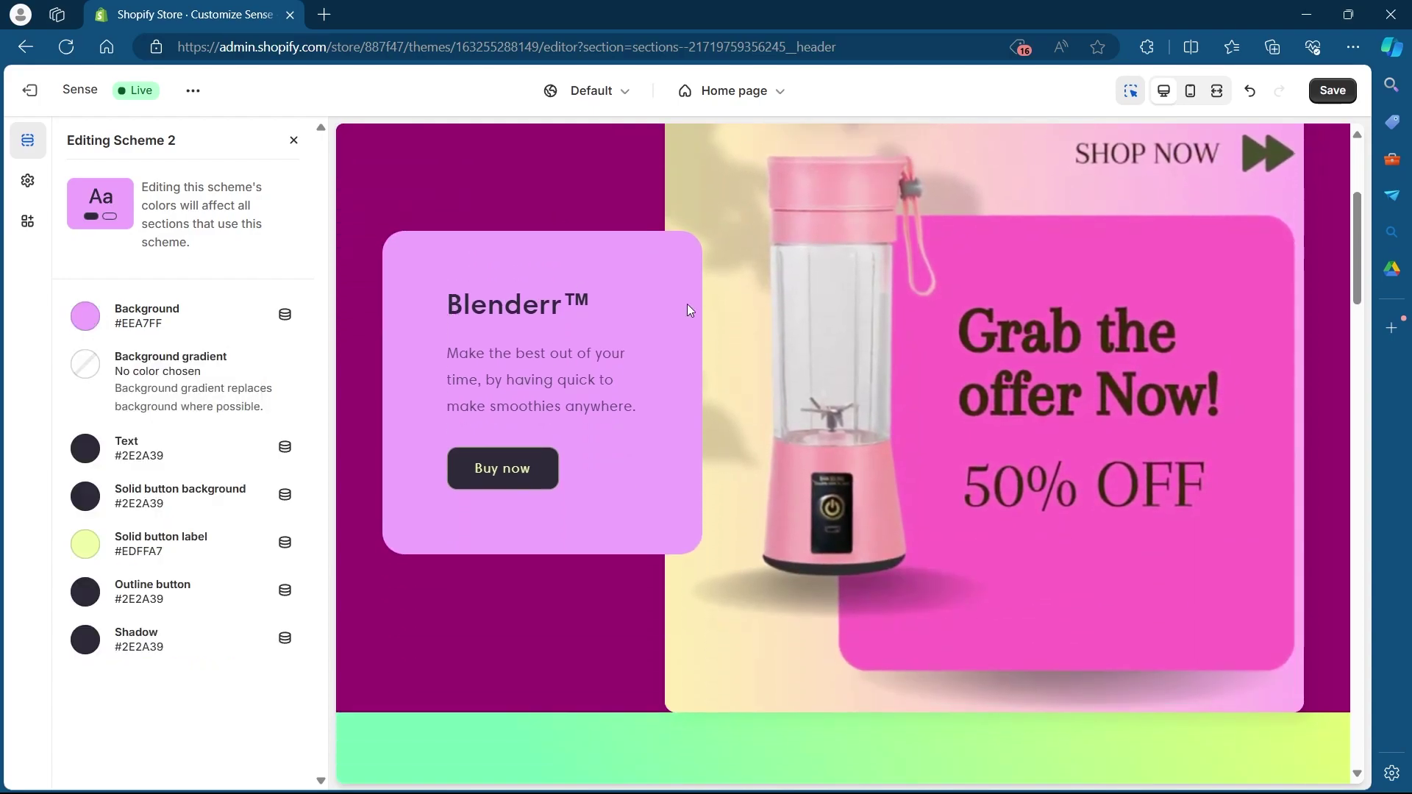
scroll(528, 330, "down", 2)
scroll(528, 330, "up", 7)
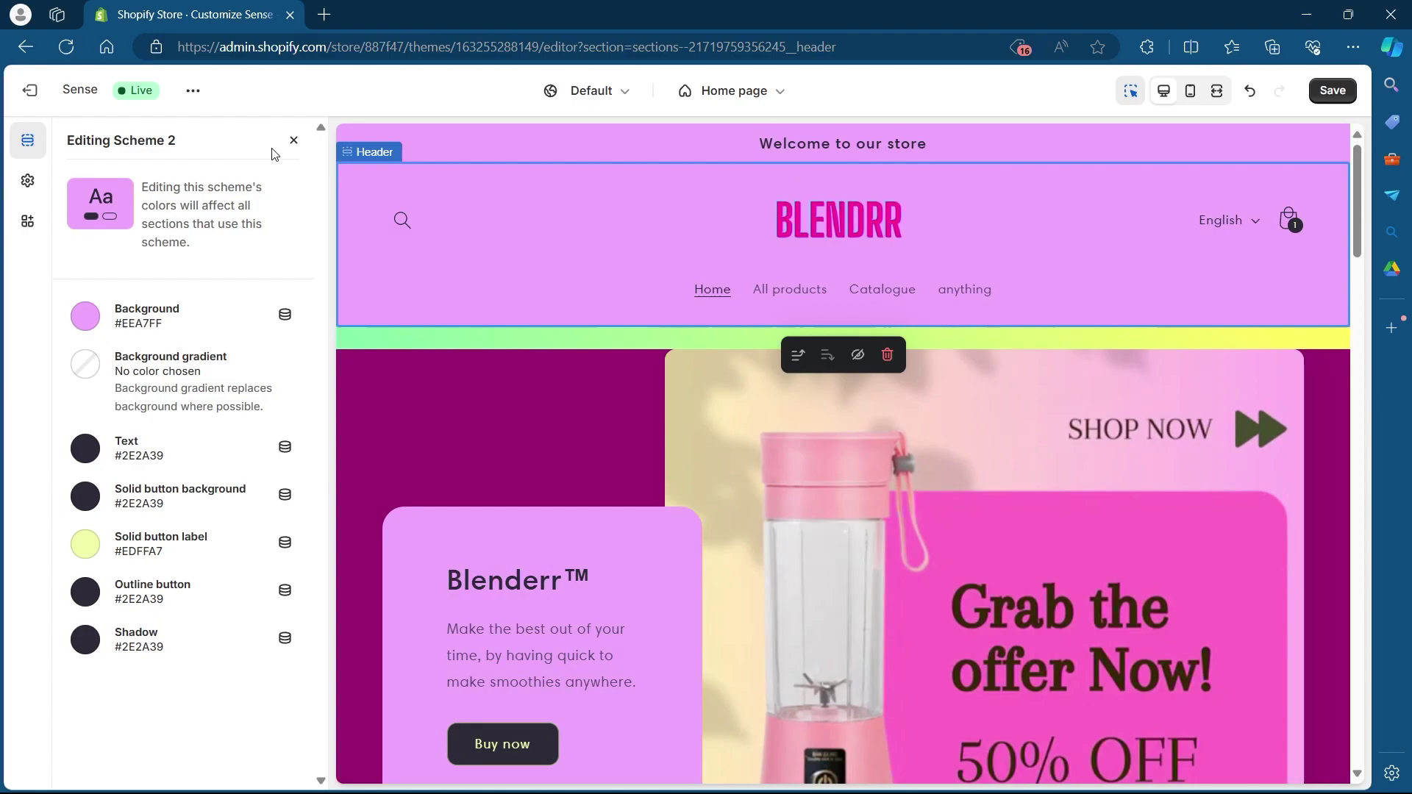
Replace the header's Scheme 2 with colour Scheme 7
left_click(294, 140)
left_click(182, 325)
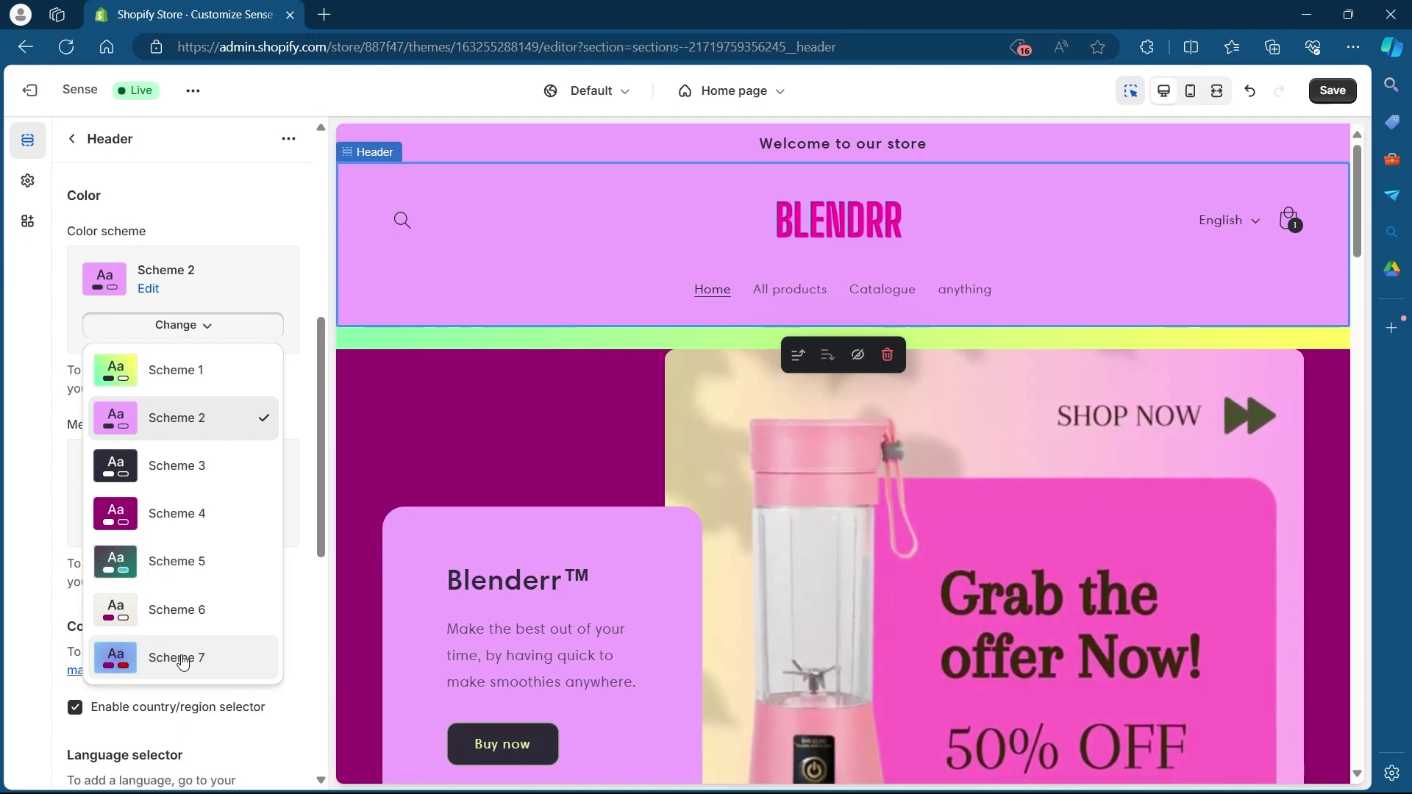
left_click(184, 660)
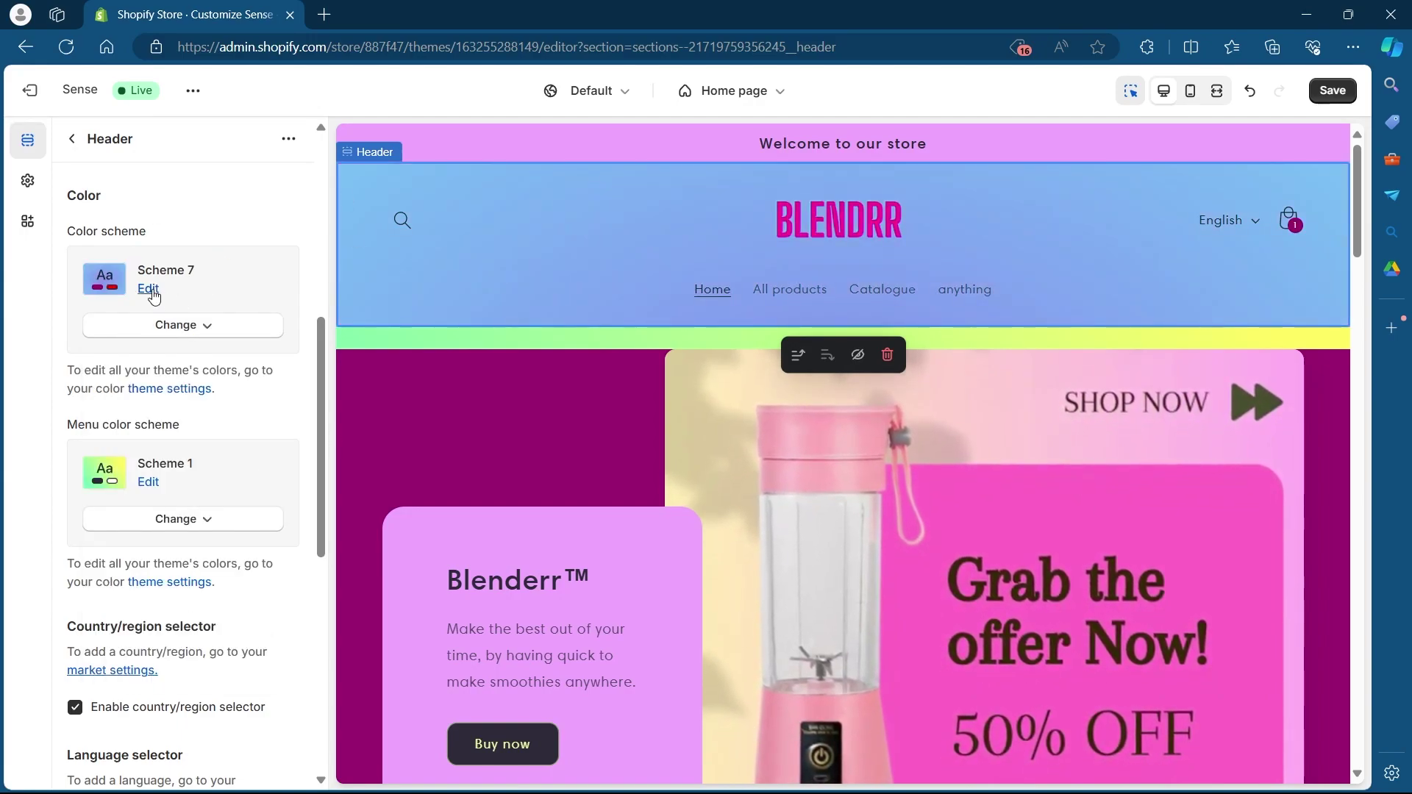
Change the Scheme 7 background colour from blue to cyan #6CE2DF
left_click(147, 288)
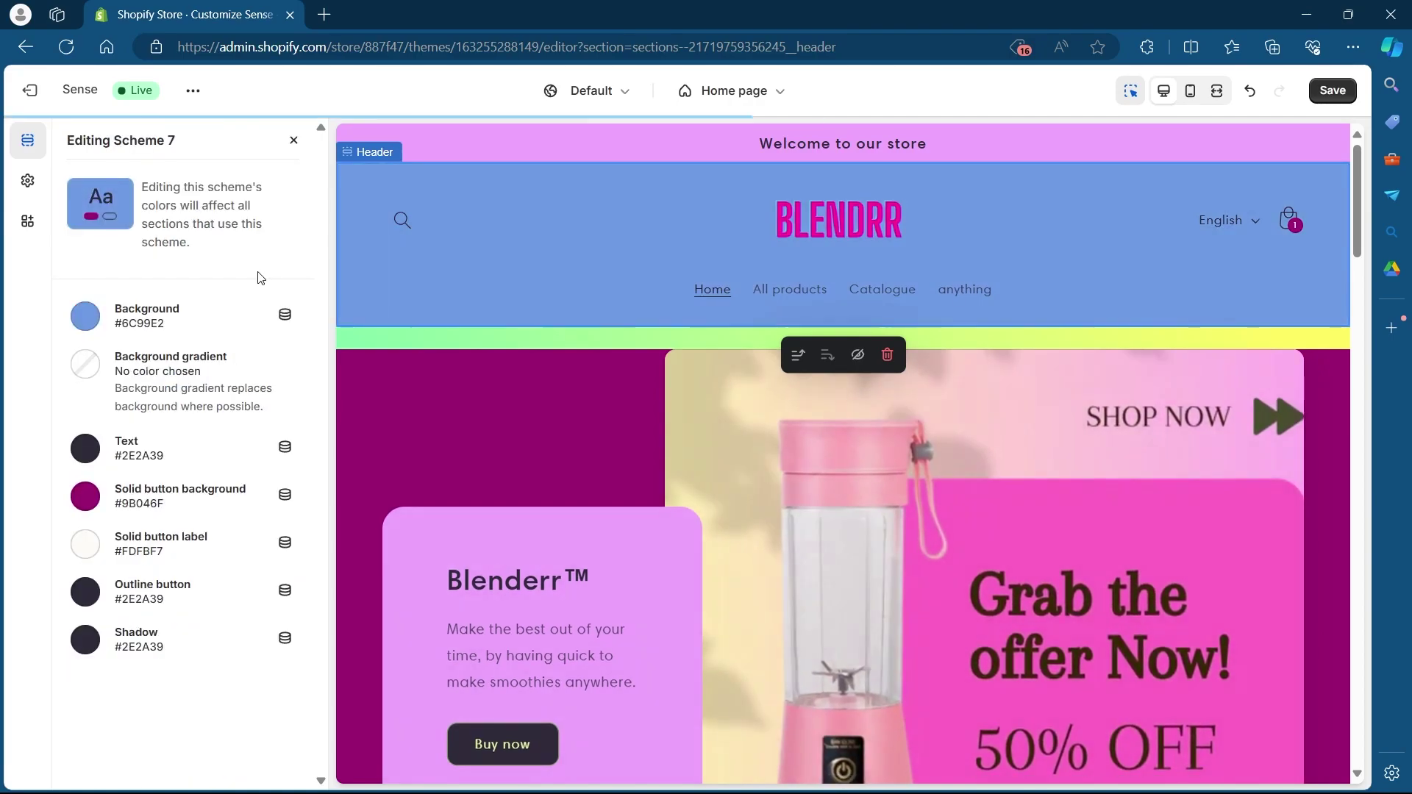
left_click(87, 317)
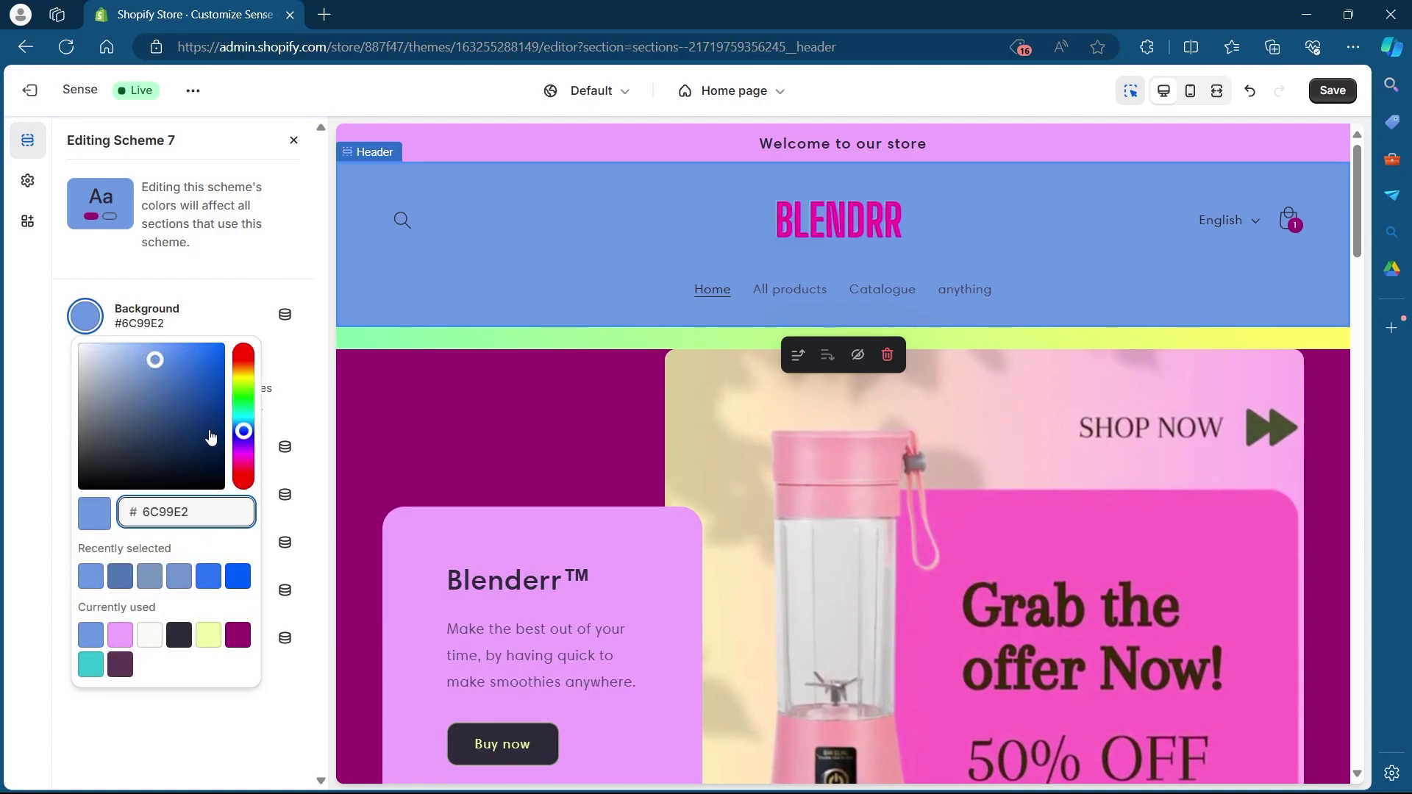
mouse_move(244, 432)
left_mouse_down()
mouse_move(243, 360)
mouse_move(244, 456)
left_mouse_up()
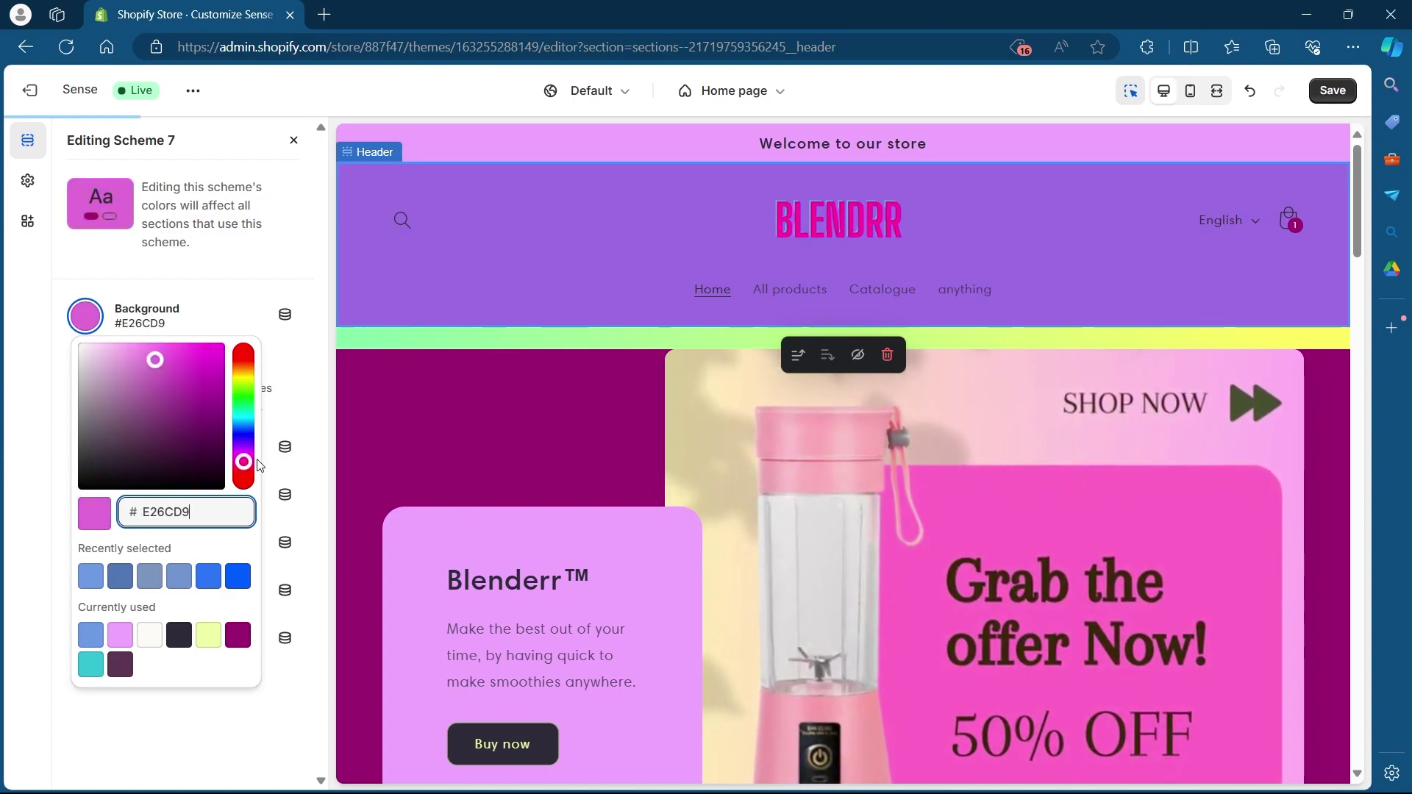
left_click_drag(244, 456, 244, 417)
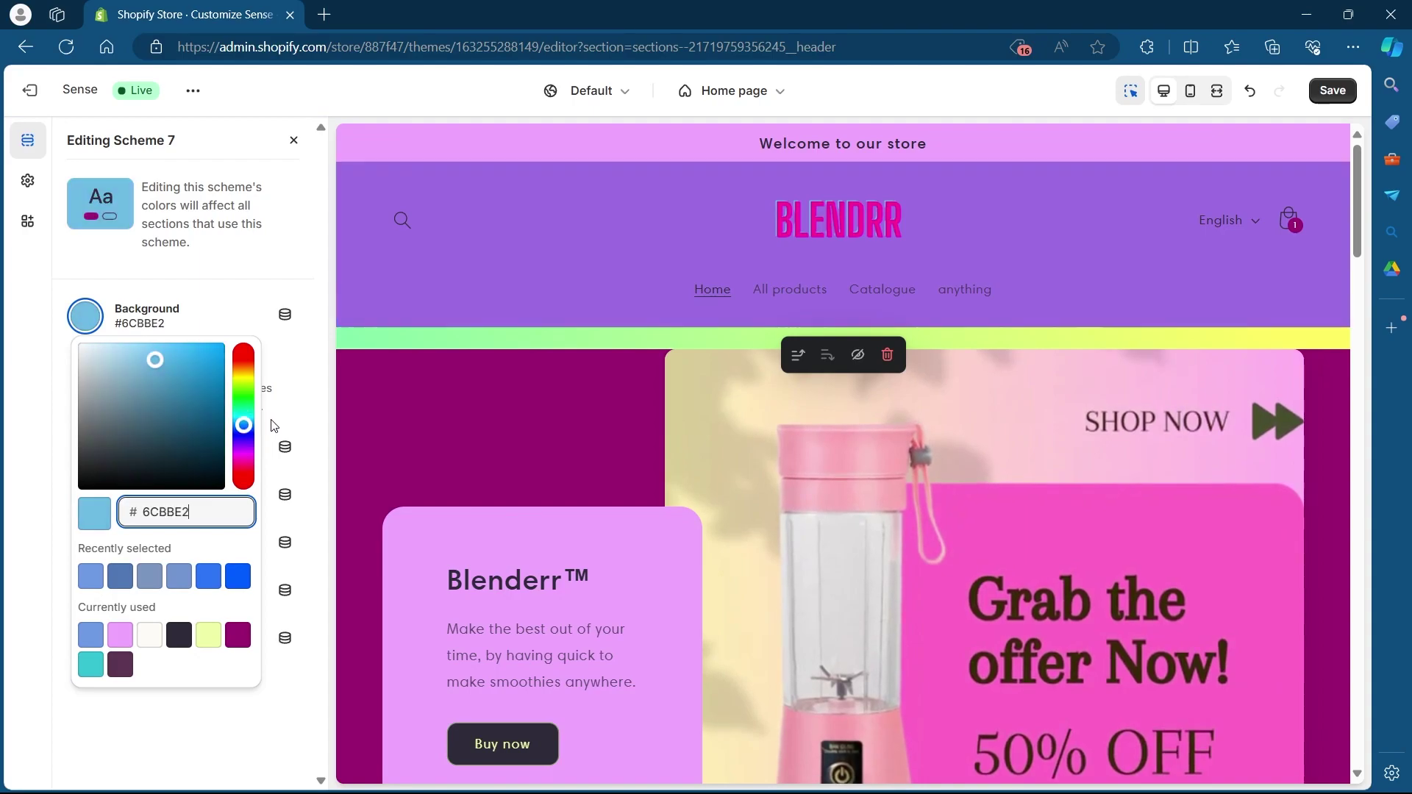
left_click(275, 421)
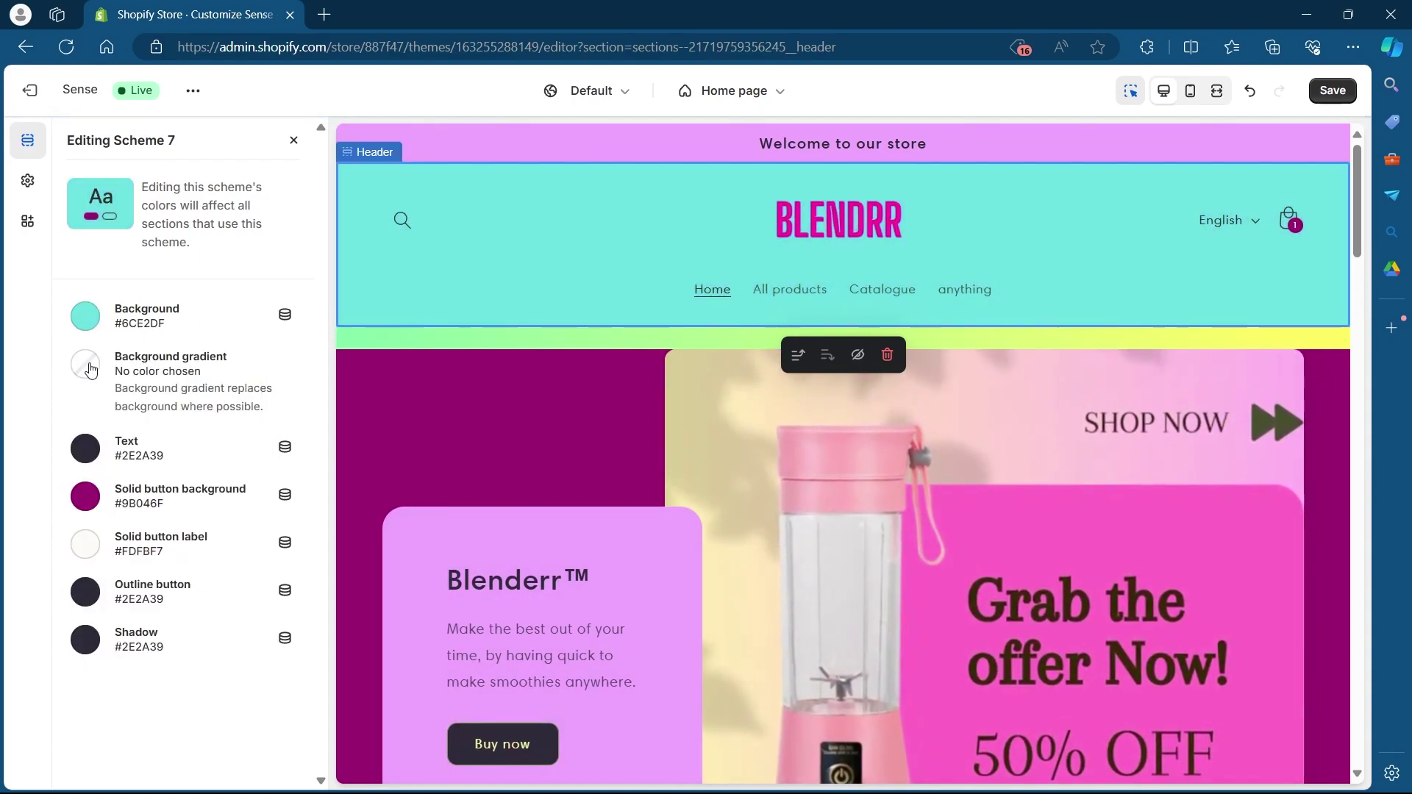
Apply the cyan-to-purple linear gradient preset to the Scheme 7 background
left_click(87, 371)
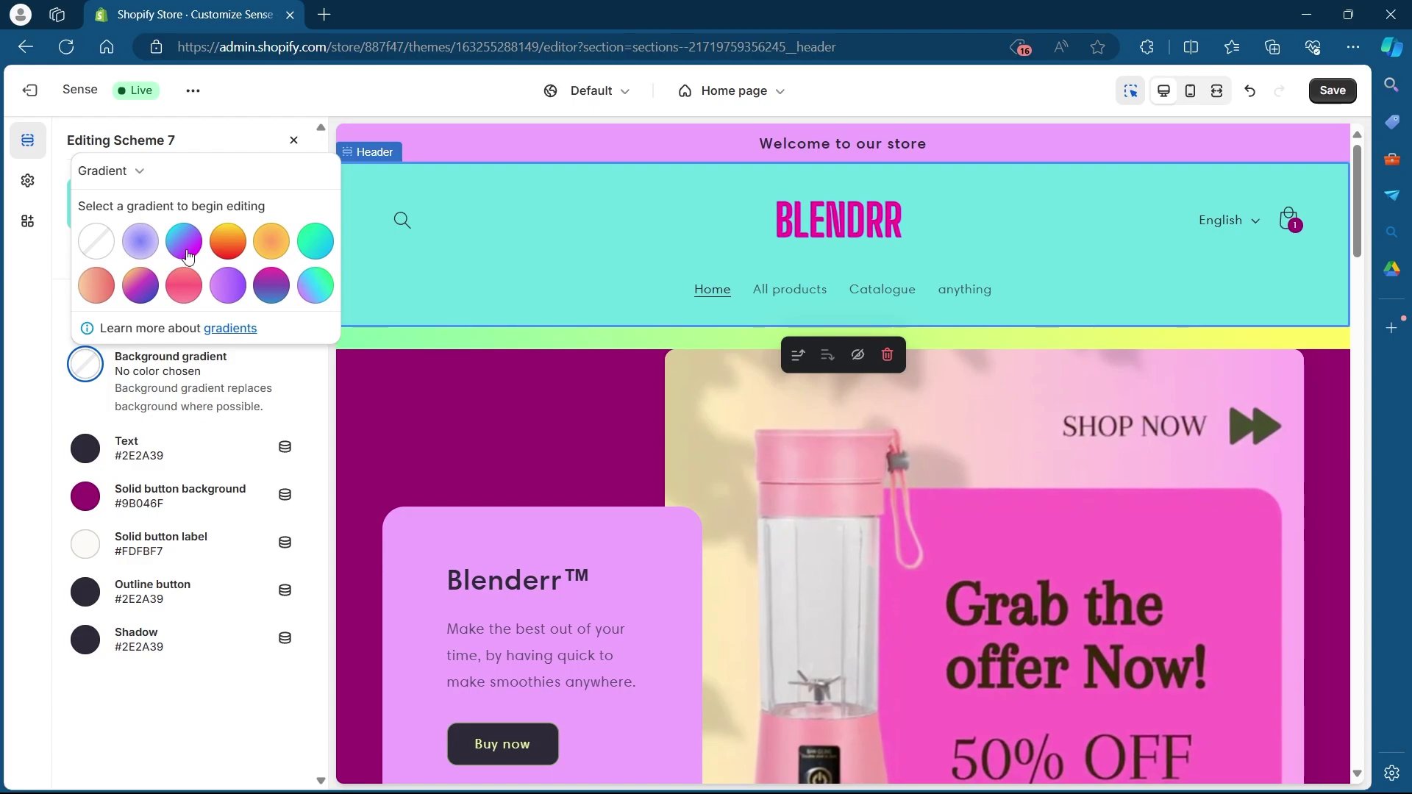
left_click(184, 242)
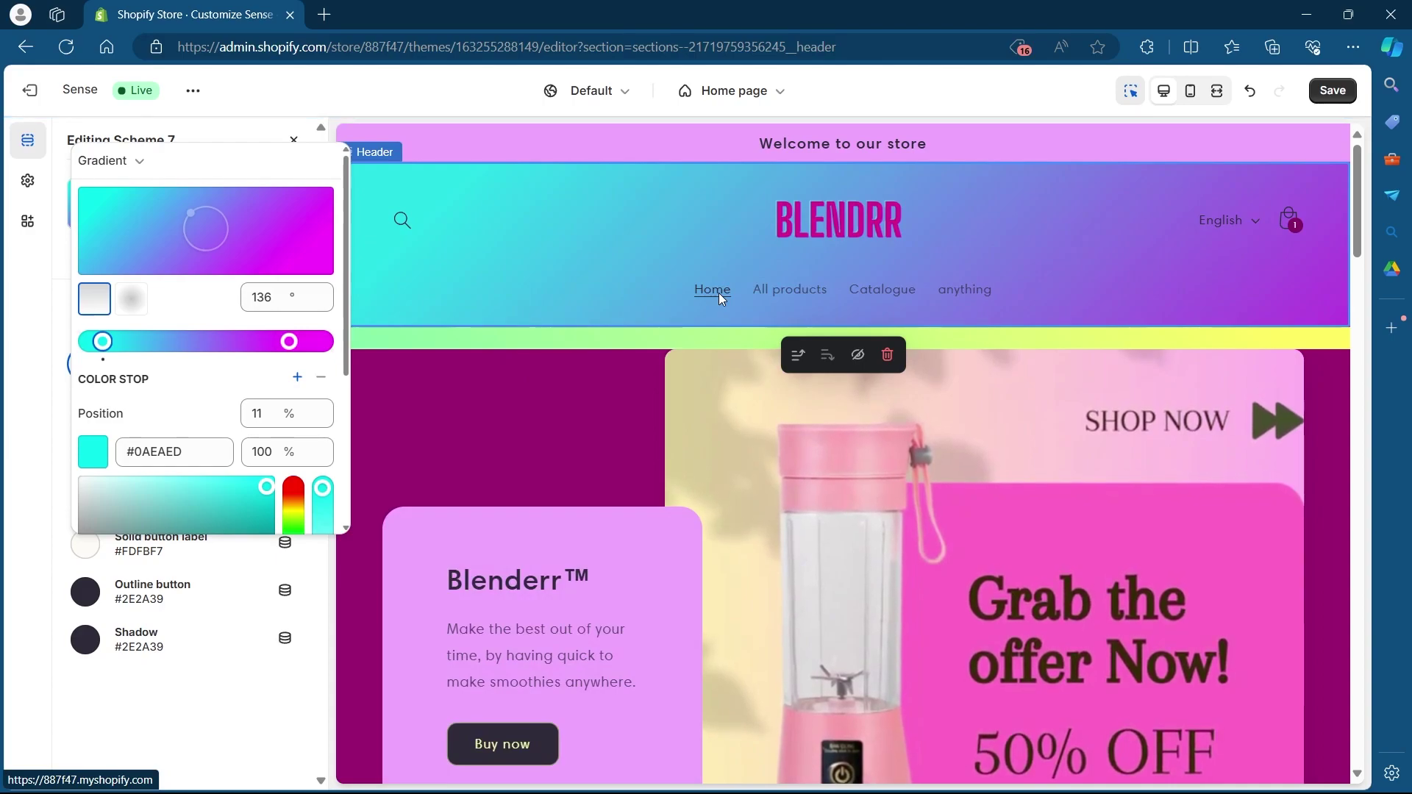
left_click(203, 726)
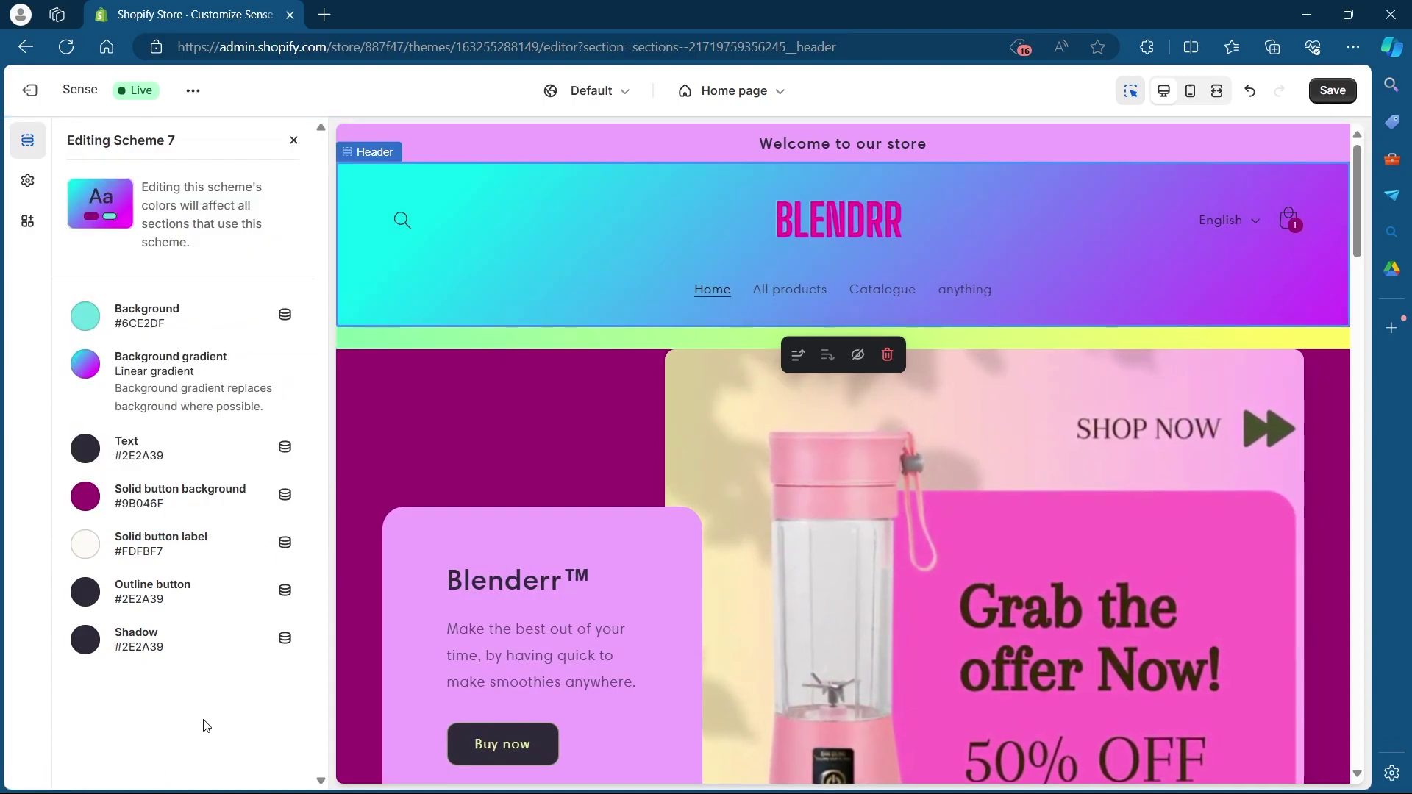
Save the theme with the Scheme 7 gradient header
left_click(295, 144)
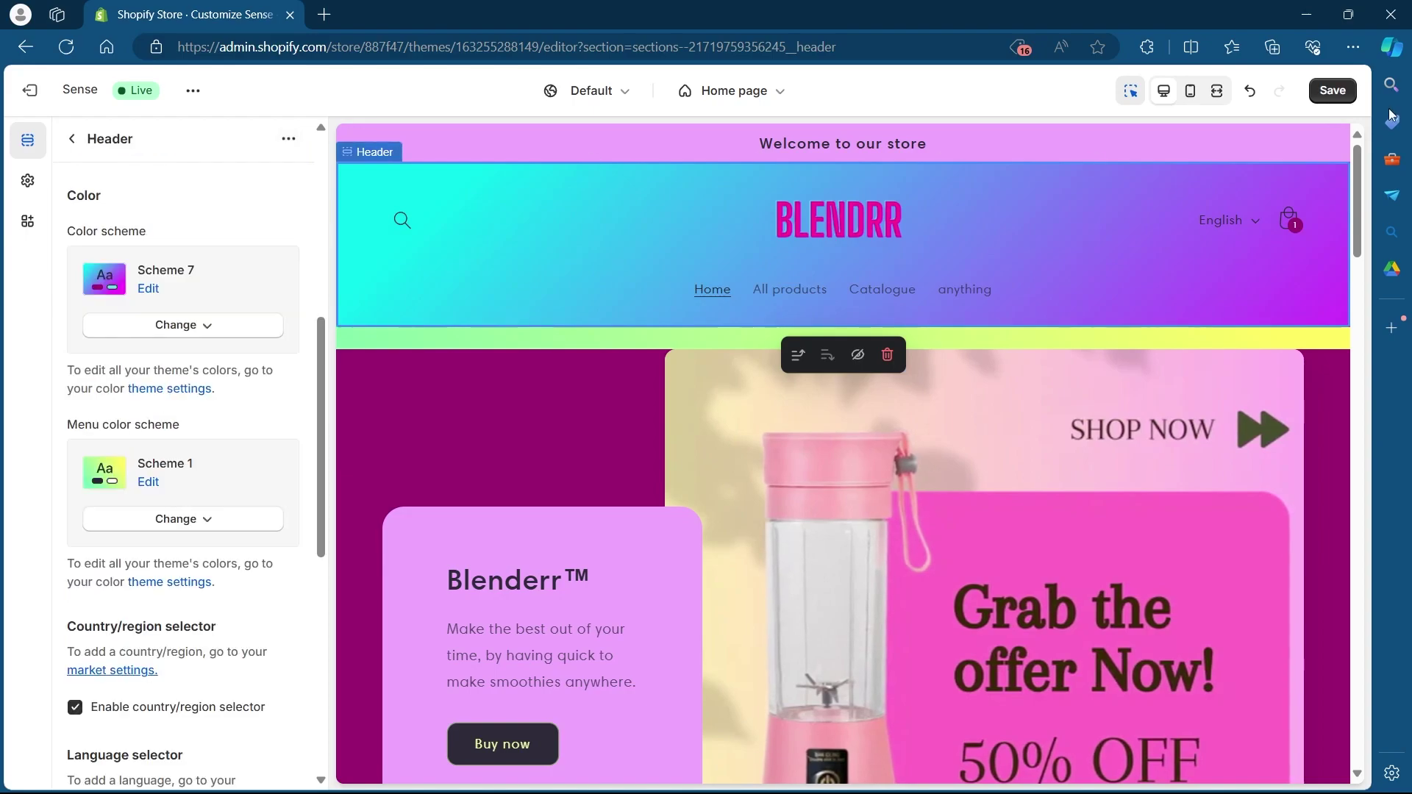
left_click(1333, 91)
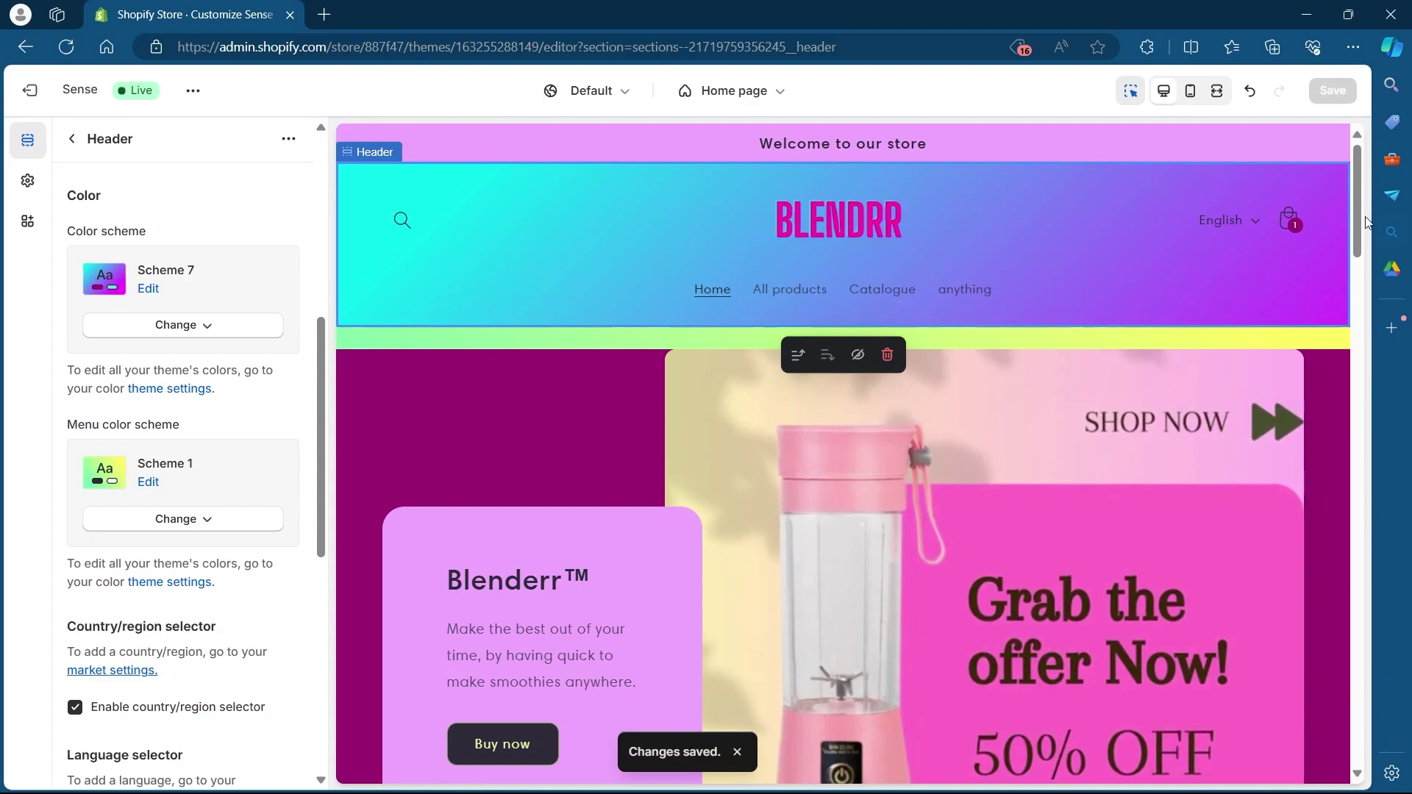
mouse_move(1356, 199)
left_mouse_down()
mouse_move(1356, 718)
mouse_move(1355, 166)
left_mouse_up()
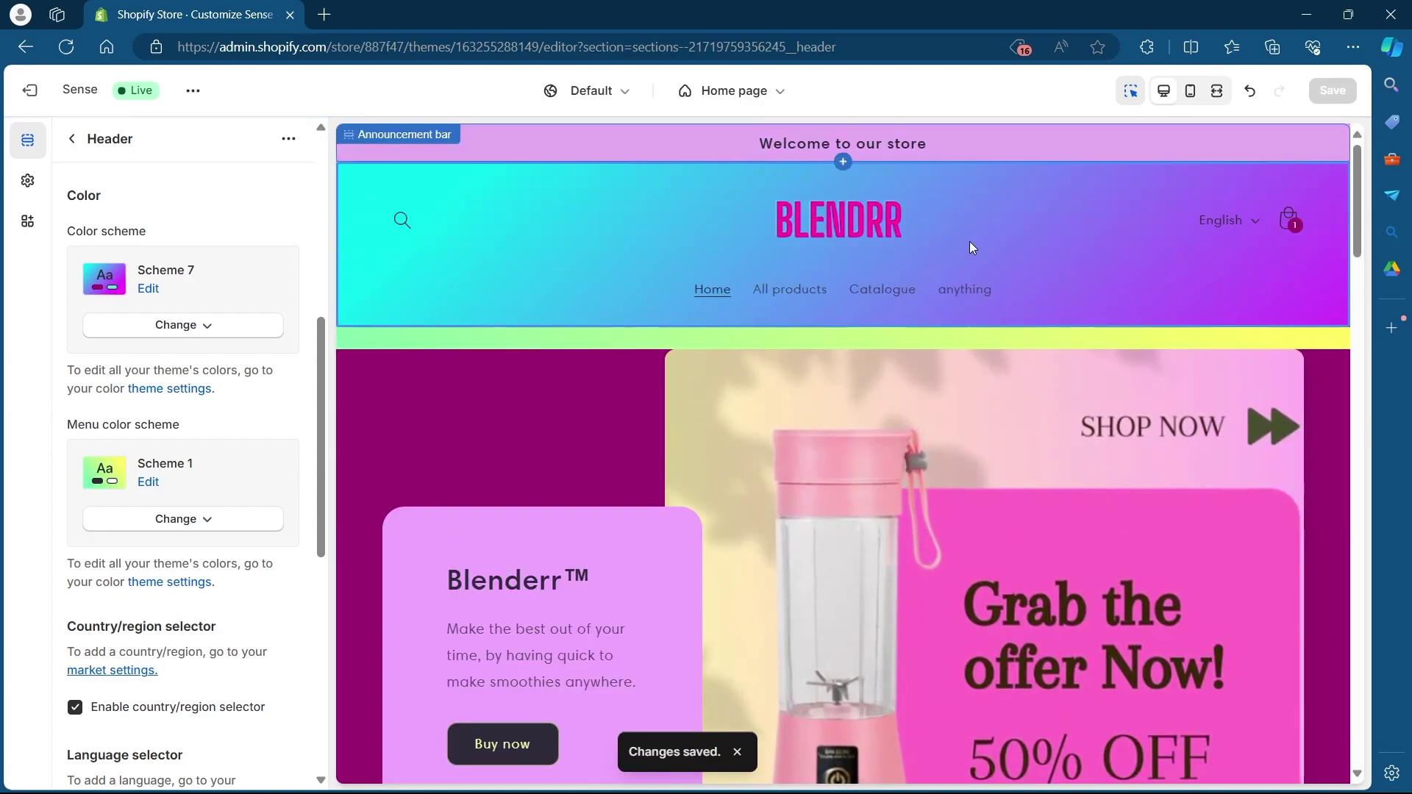